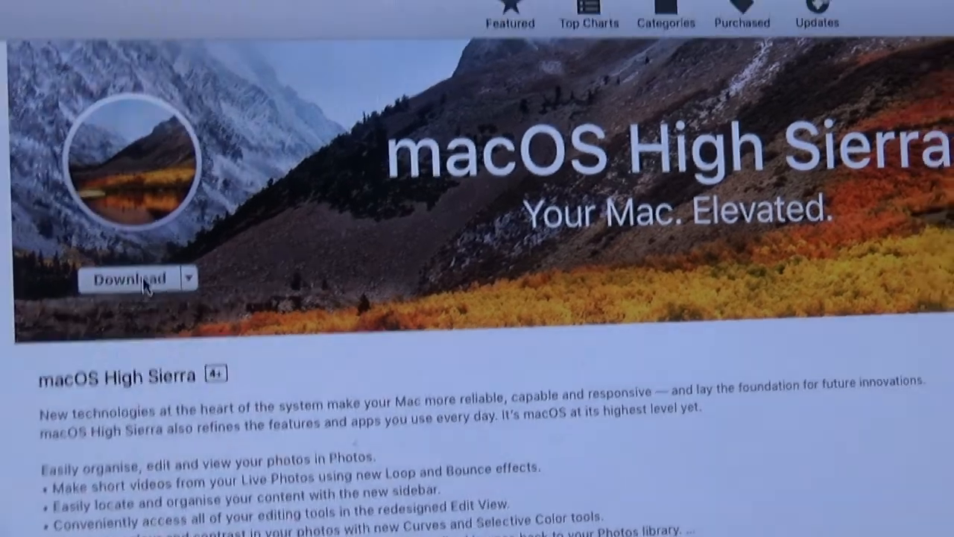
- Start the macOS High Sierra download from its App Store page
left_click(203, 203)
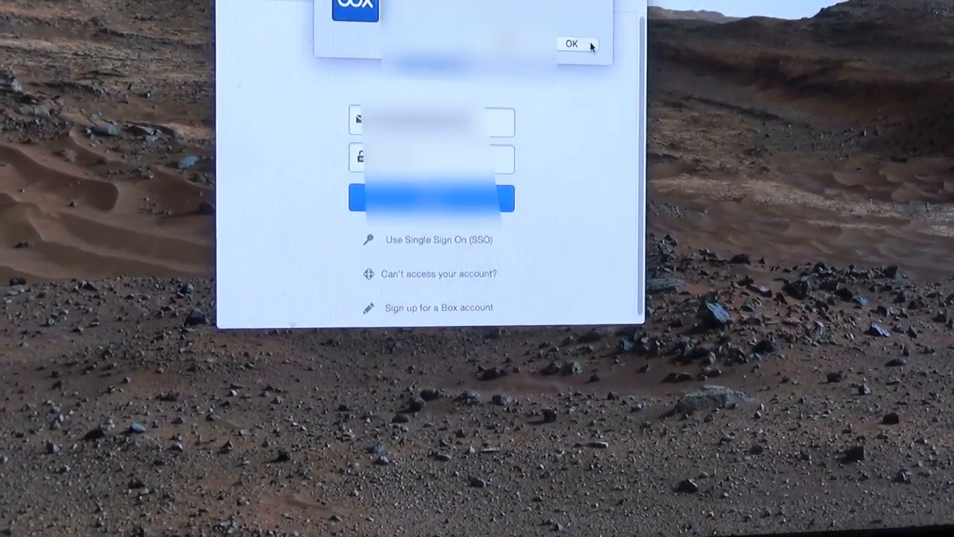
- Dismiss the alert shown over the Box login window
left_click(587, 42)
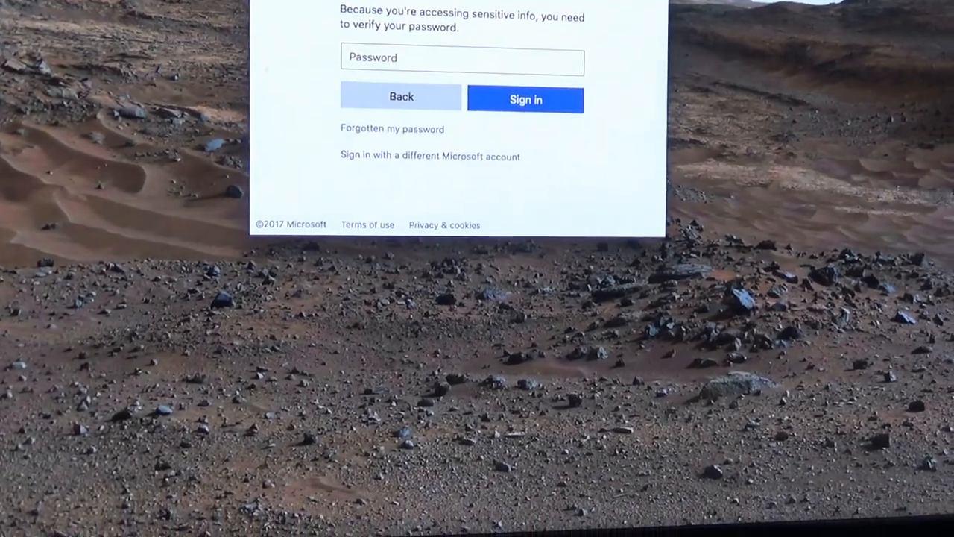